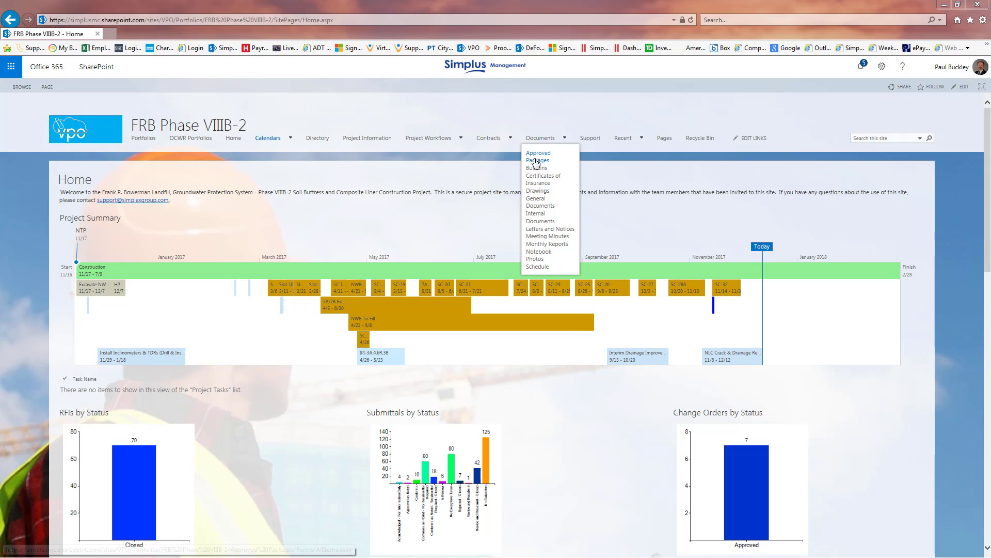
Step: Open the Letters and Notices list and look through its Active Letters Discussion, Completed and All Correspondence views
click(547, 230)
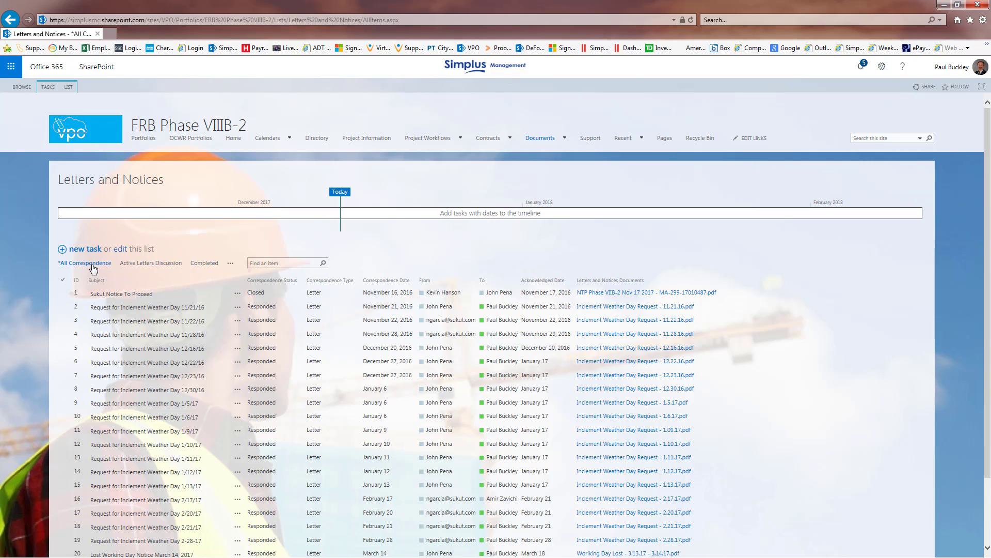
click(129, 264)
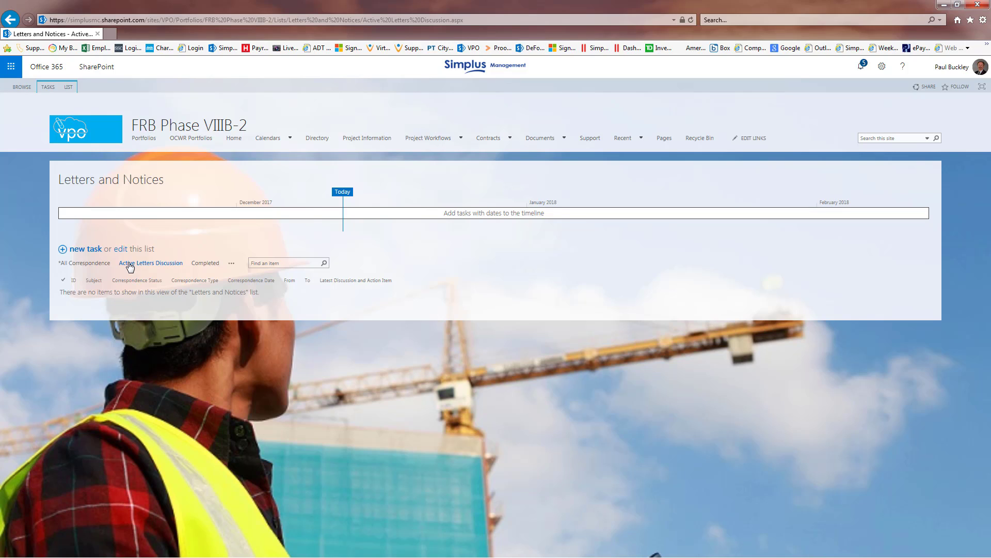
click(200, 264)
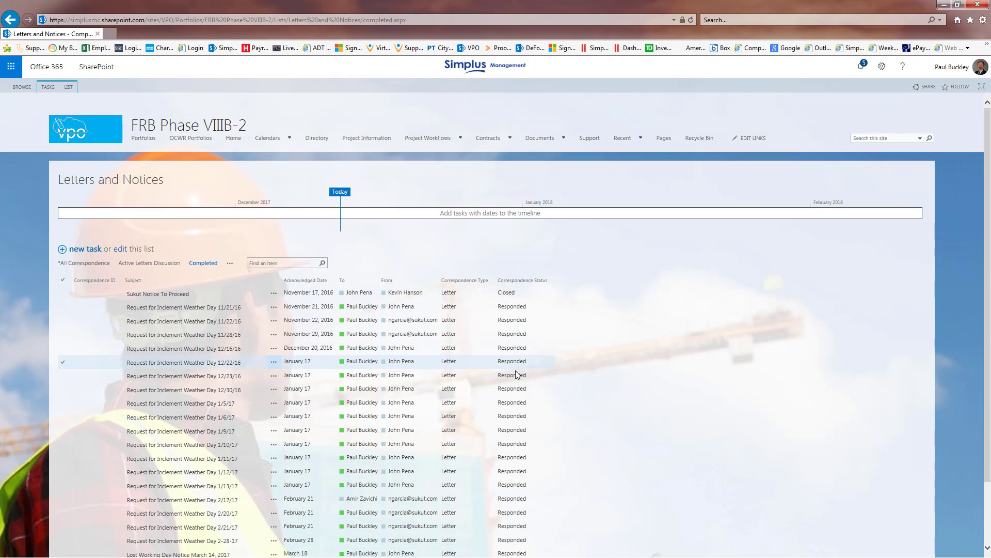
click(102, 265)
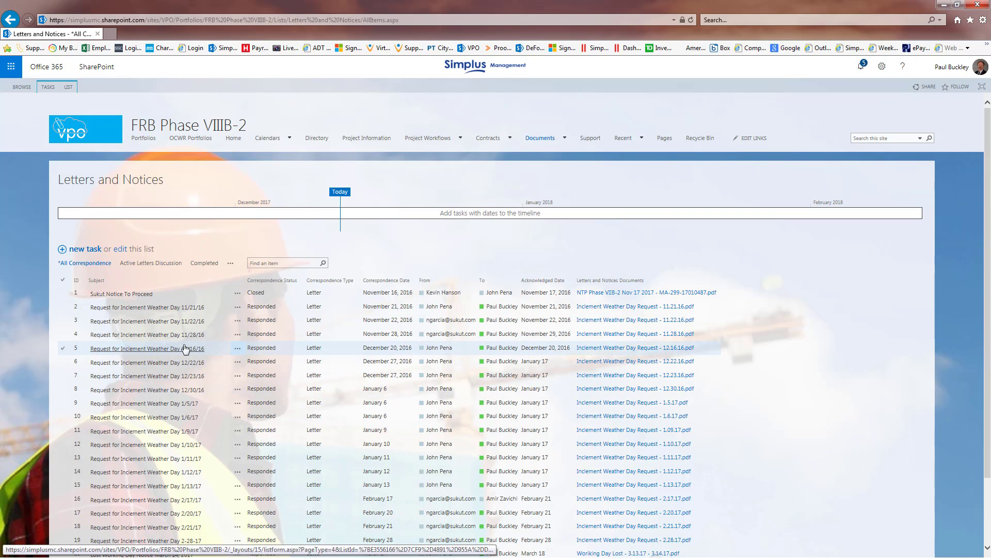
Step: Examine the blank form for a new correspondence item and return to the Letters and Notices list without saving
click(90, 252)
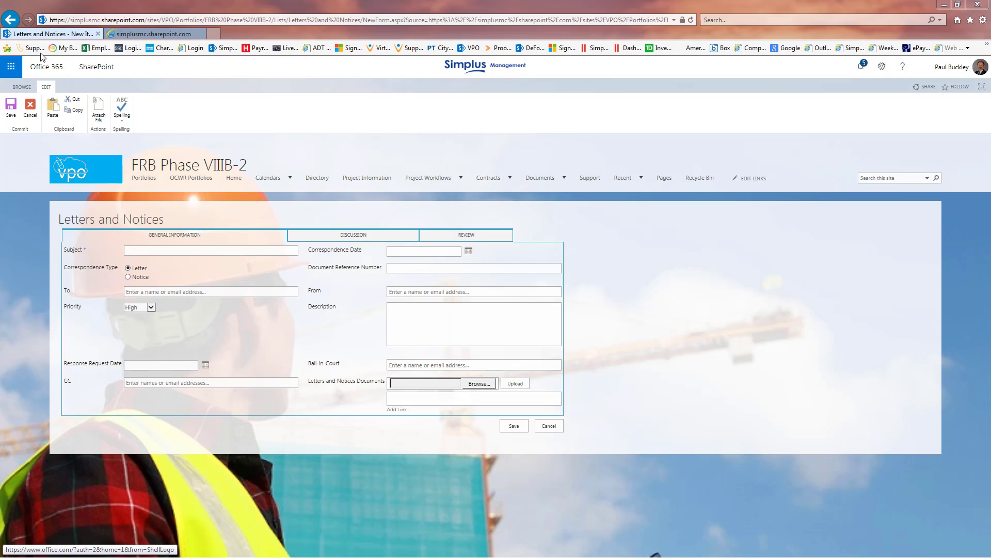
mouse_move(538, 178)
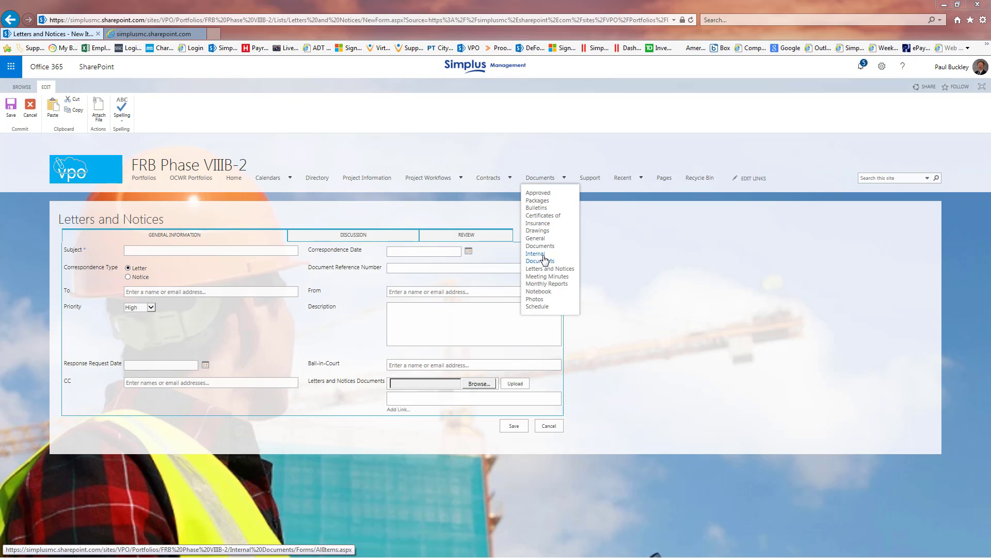
click(549, 270)
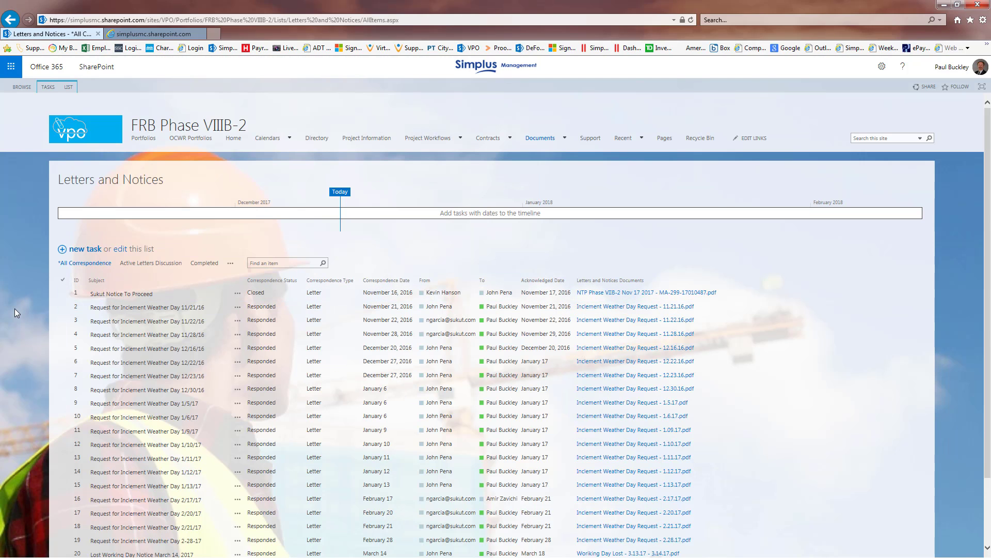
Step: Open the Sukut Notice To Proceed letter for editing and go through its Priority, Description and Ball-in-Court fields
click(132, 296)
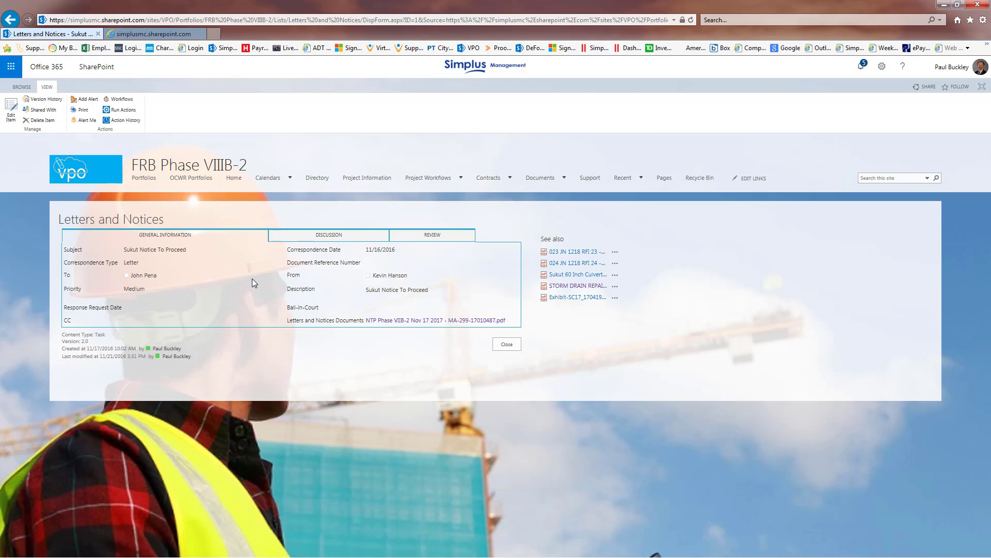
click(11, 106)
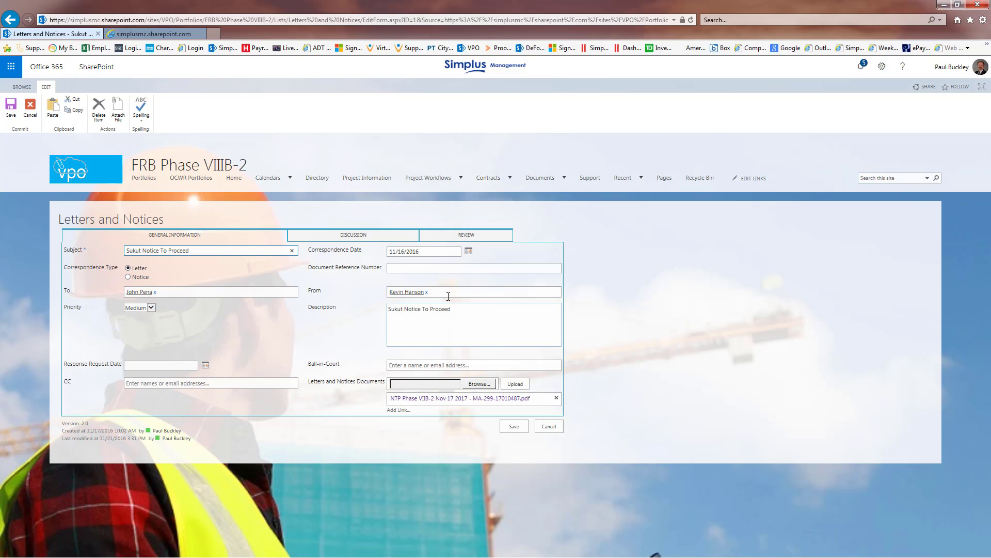
click(151, 308)
click(146, 311)
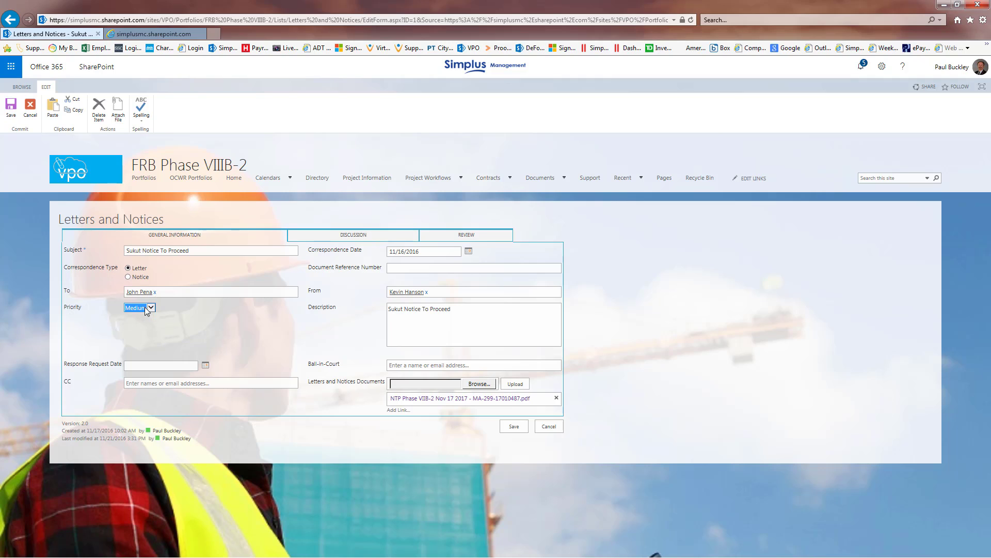
click(465, 313)
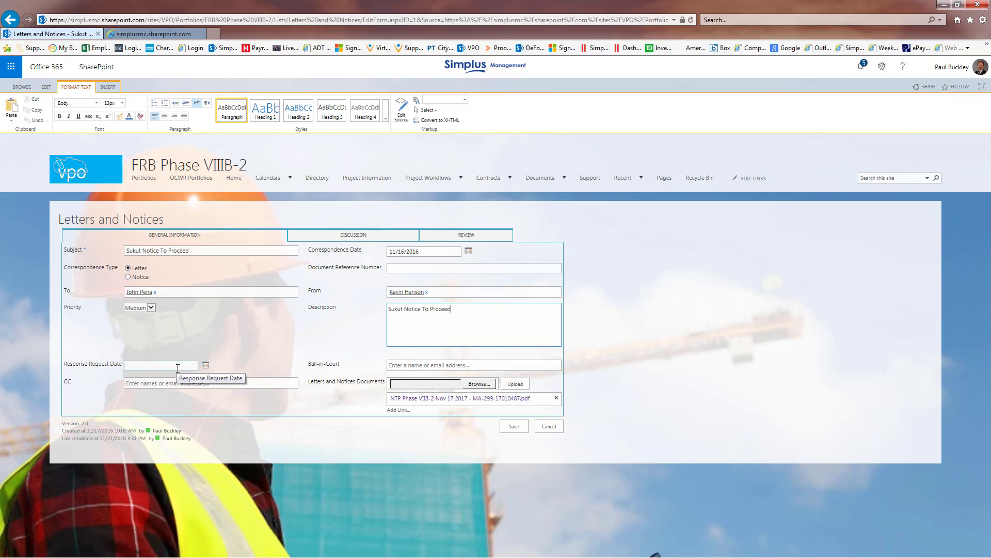
click(403, 365)
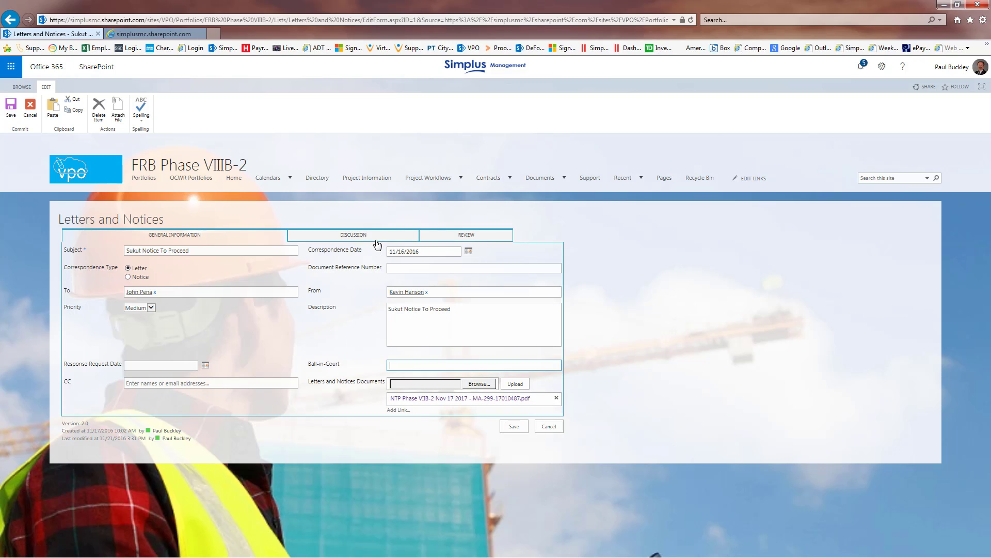
Step: Enter "11/16/16 - Simplus sent this NTP letter to the Contractor." as the letter's Latest Discussion and Action Item
click(346, 236)
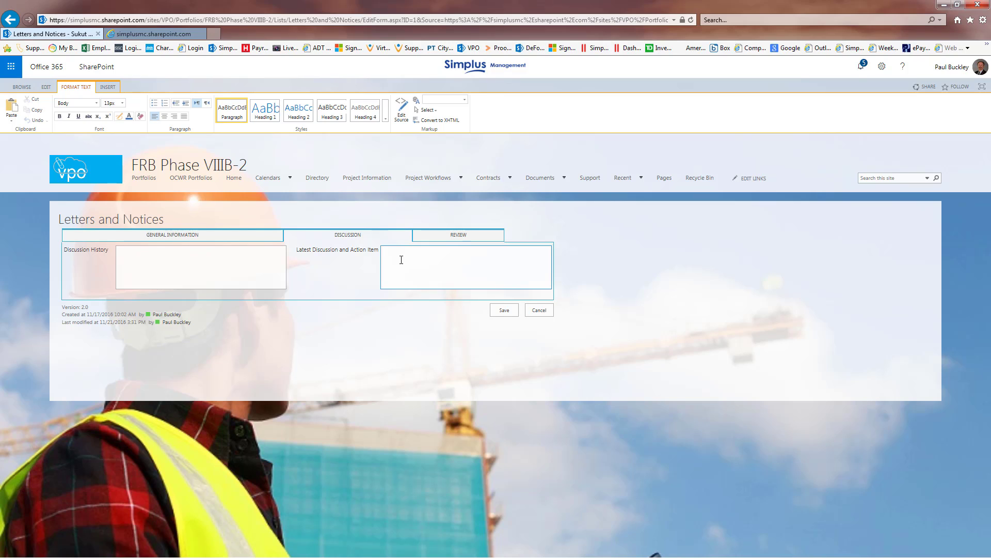
text(11/16/1)
text(6 - Simplus sent this NTP letter to the Contractor.)
Step: Choose Closed as the Correspondence Status in the letter's review details and save the item
click(425, 238)
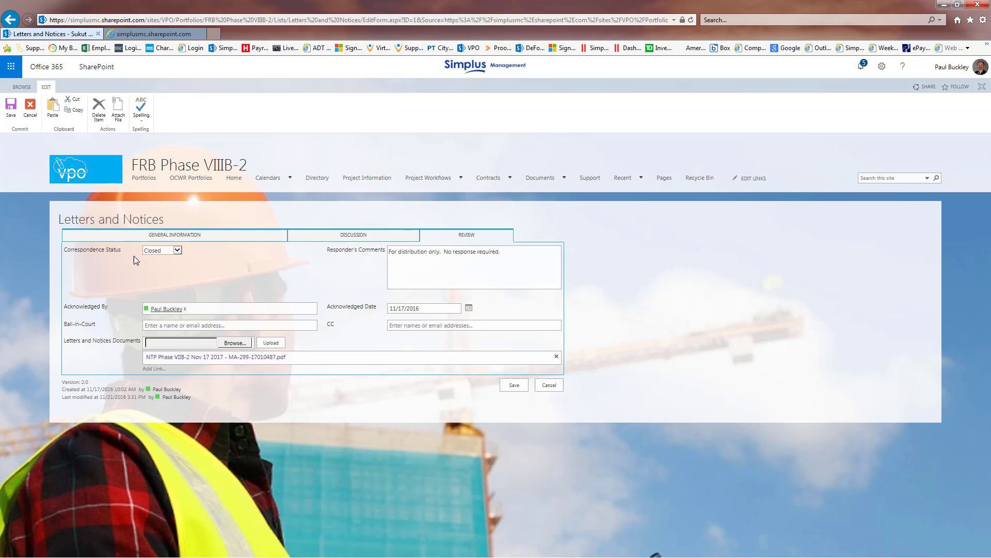
click(176, 251)
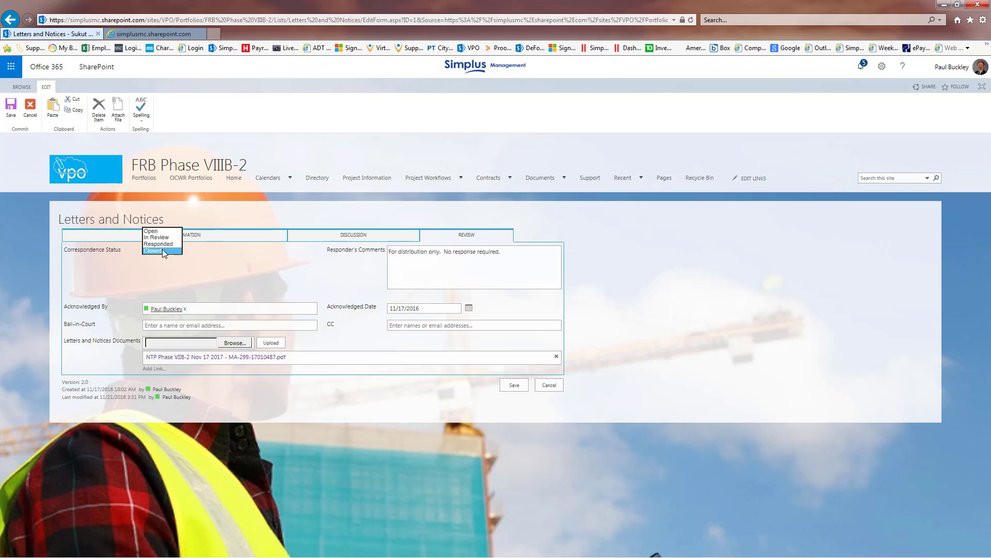
click(162, 250)
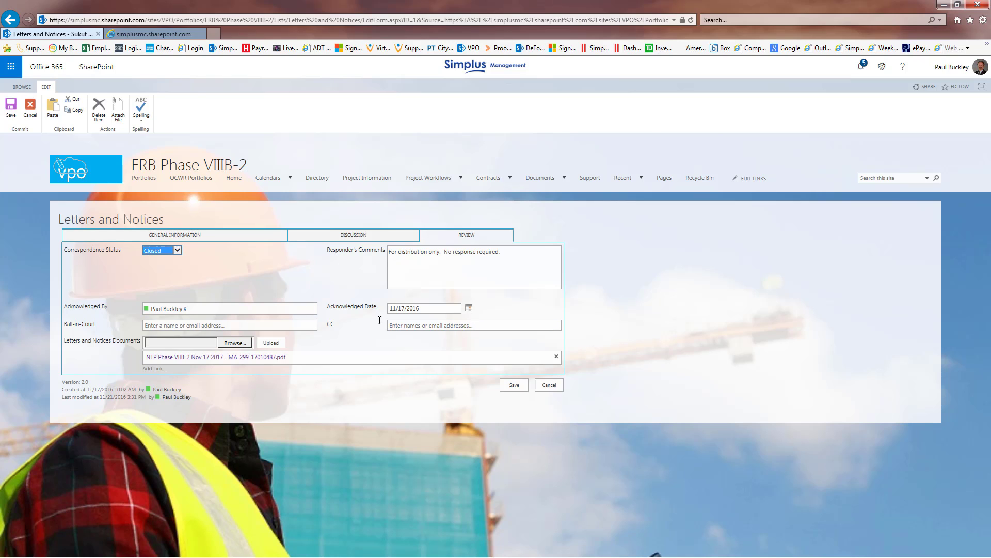
click(174, 326)
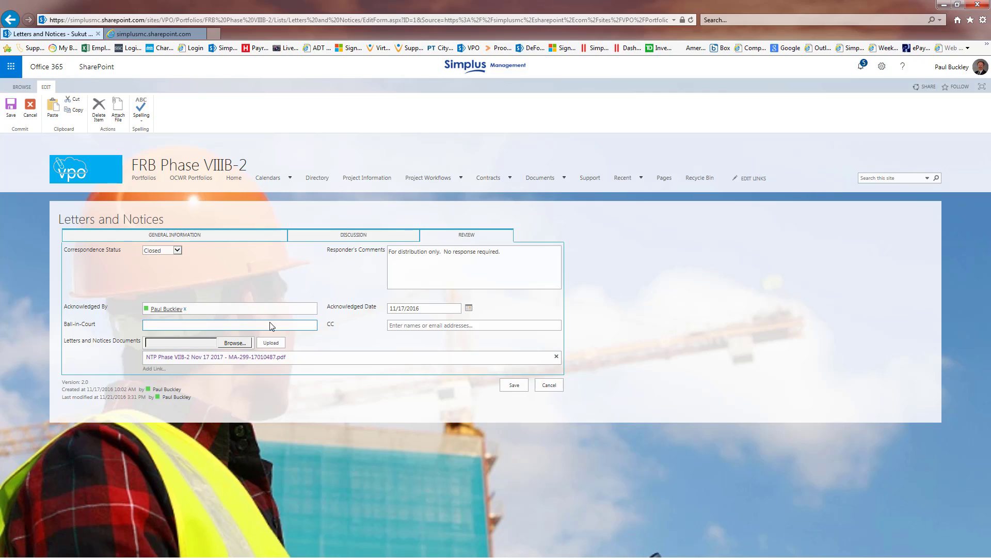
click(514, 385)
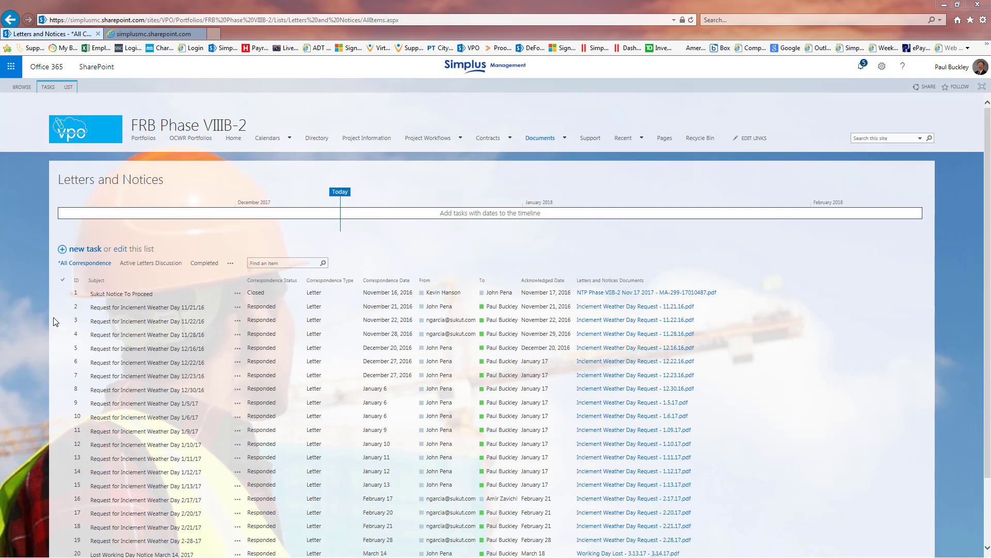
Step: Open the Request for Inclement Weather Day 11/21/16 item for editing, read its attached PDF letter and return to the form
click(95, 308)
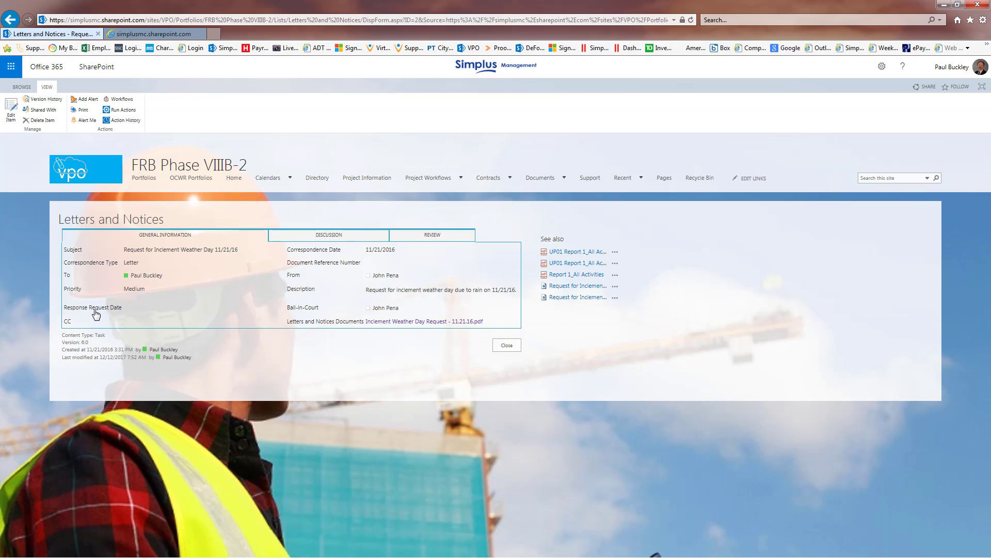
click(11, 109)
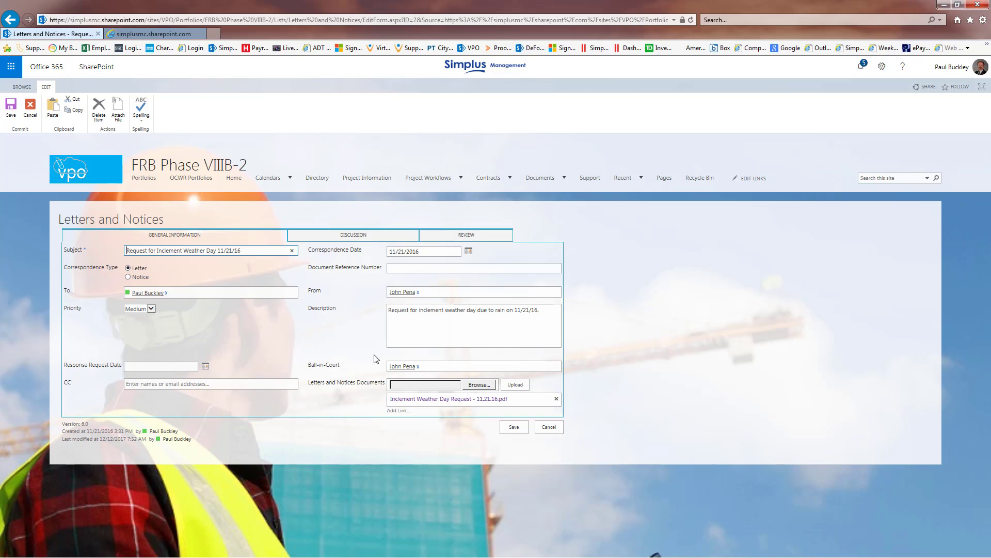
click(439, 400)
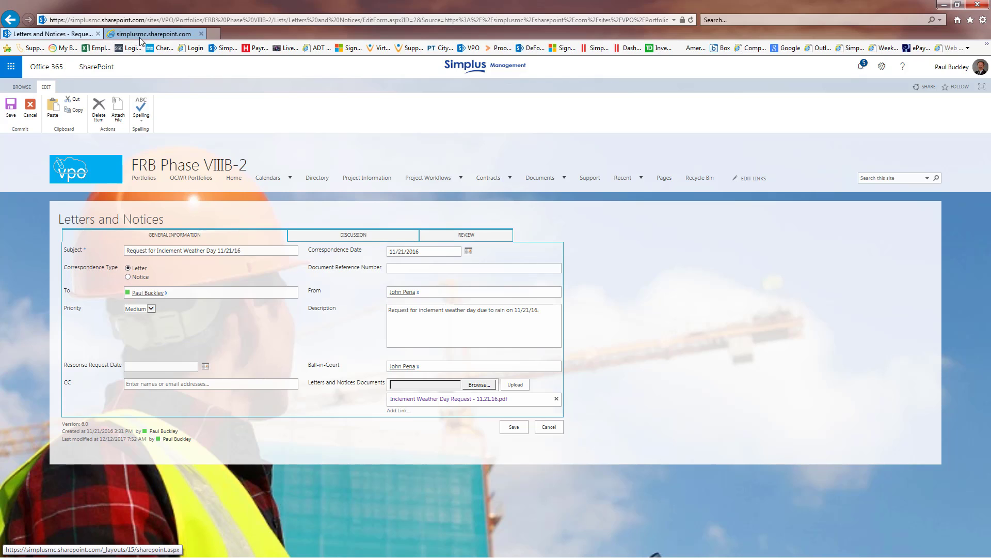
click(155, 33)
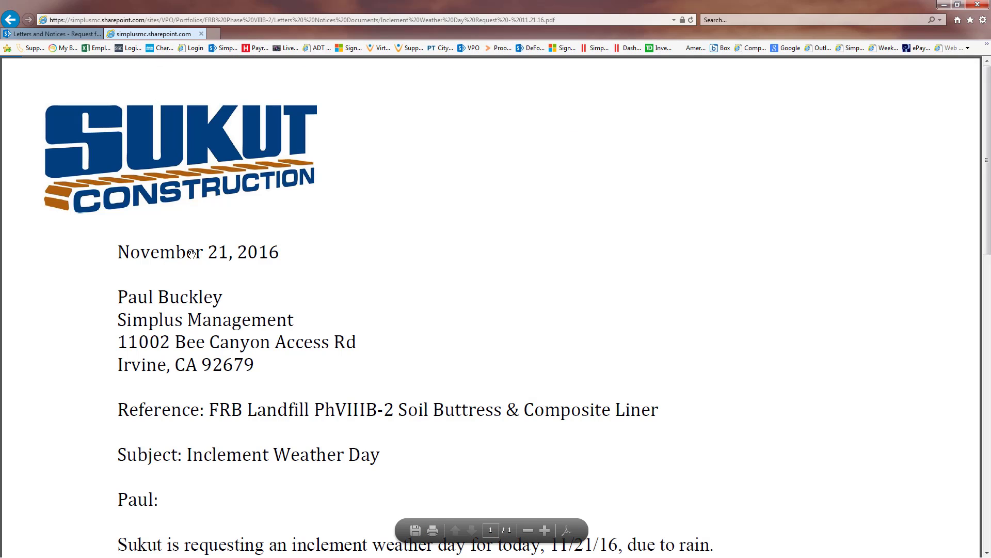
scroll(199, 255, down, 3)
scroll(201, 255, down, 4)
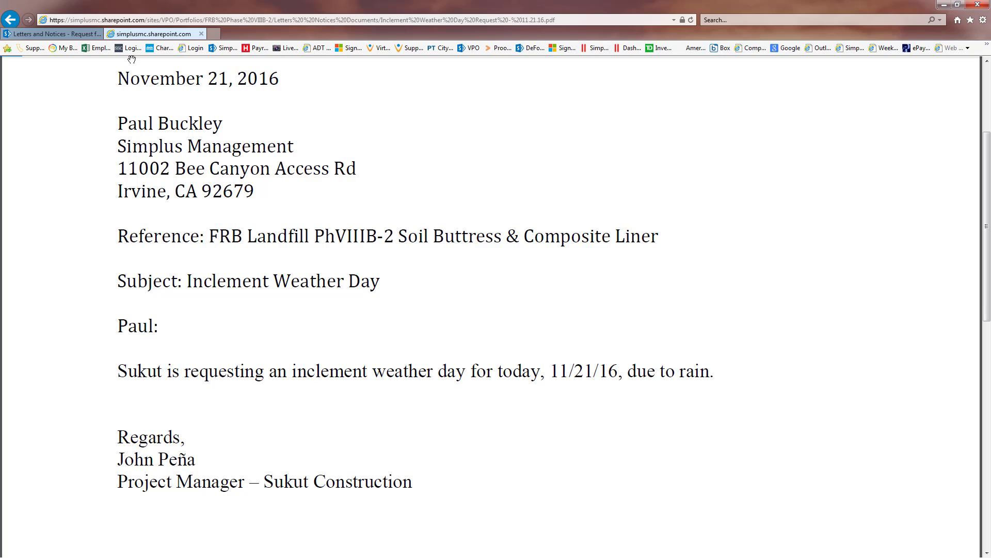
click(86, 35)
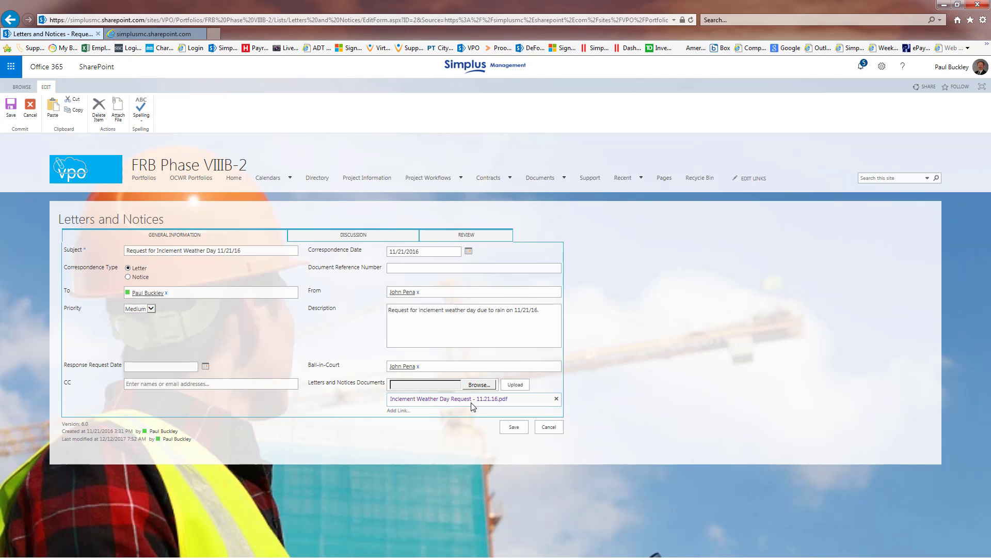
Step: Check the discussion and review details of the 11/21/16 weather request, and save the item back to the list
click(398, 237)
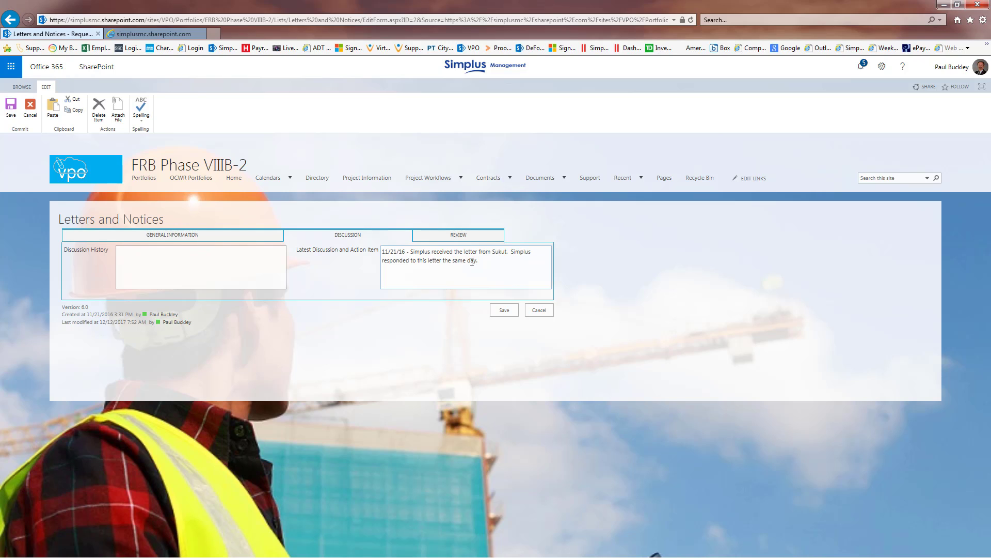
click(475, 238)
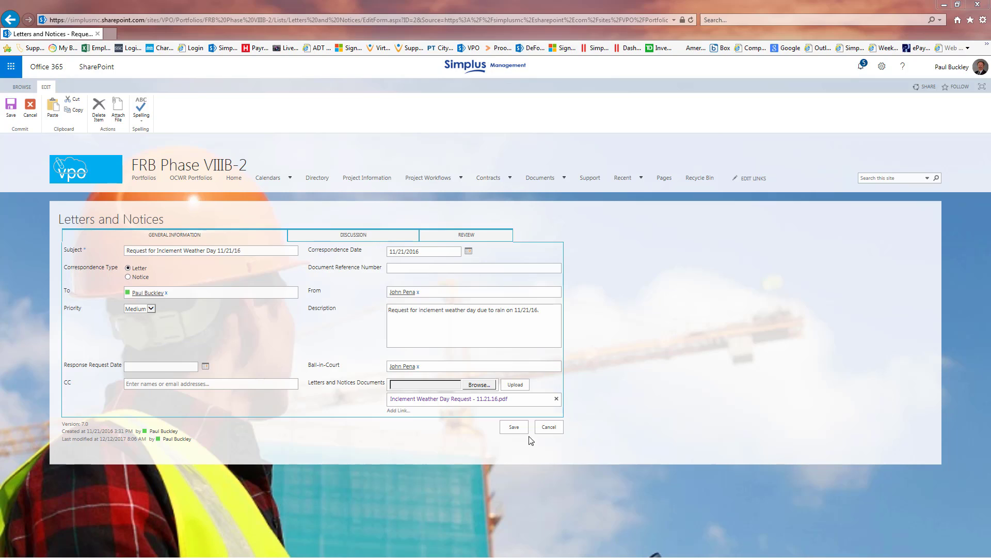
click(516, 429)
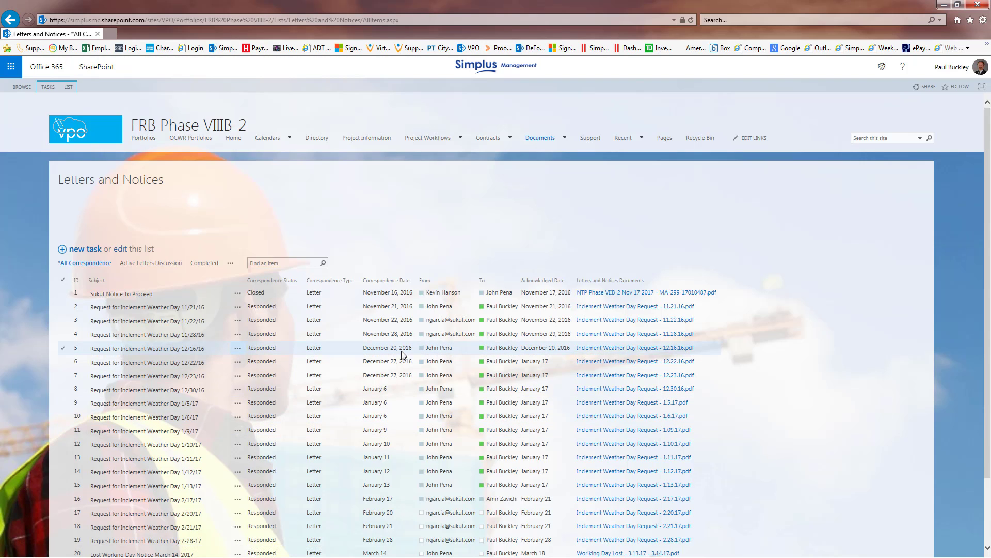
scroll(403, 356, down, 3)
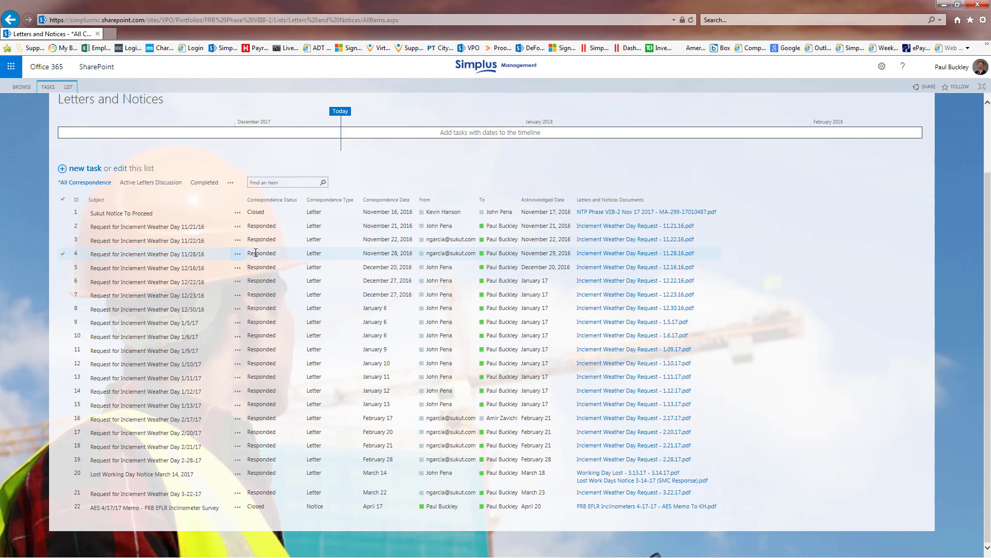